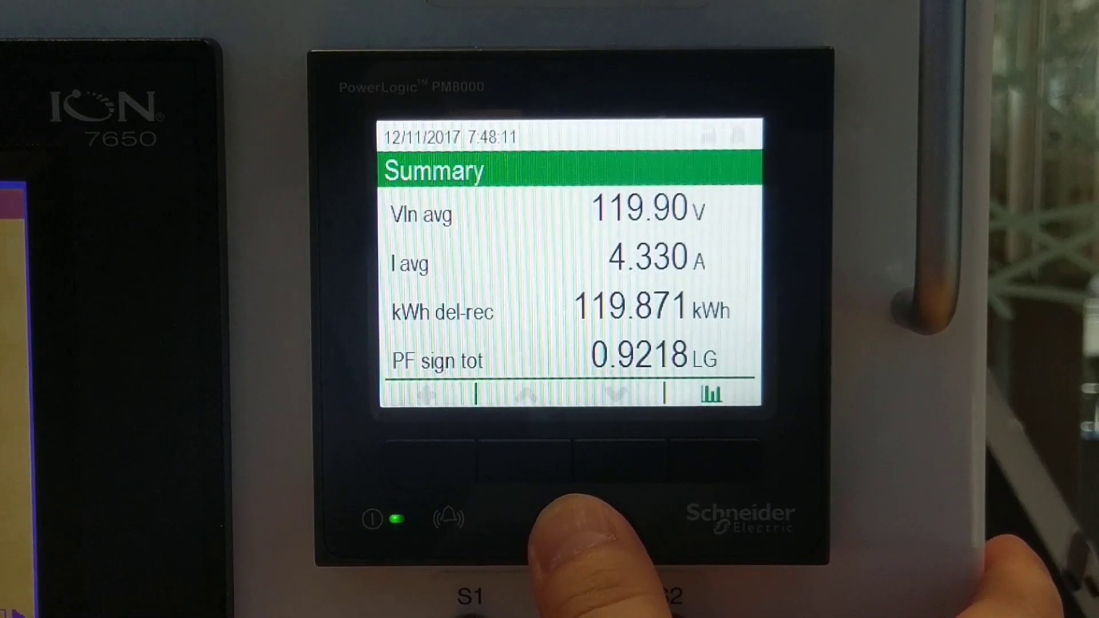
# Step: Step down the PM8000 meter menu past Alarms and open the Nameplate page
pyautogui.click(572, 506)
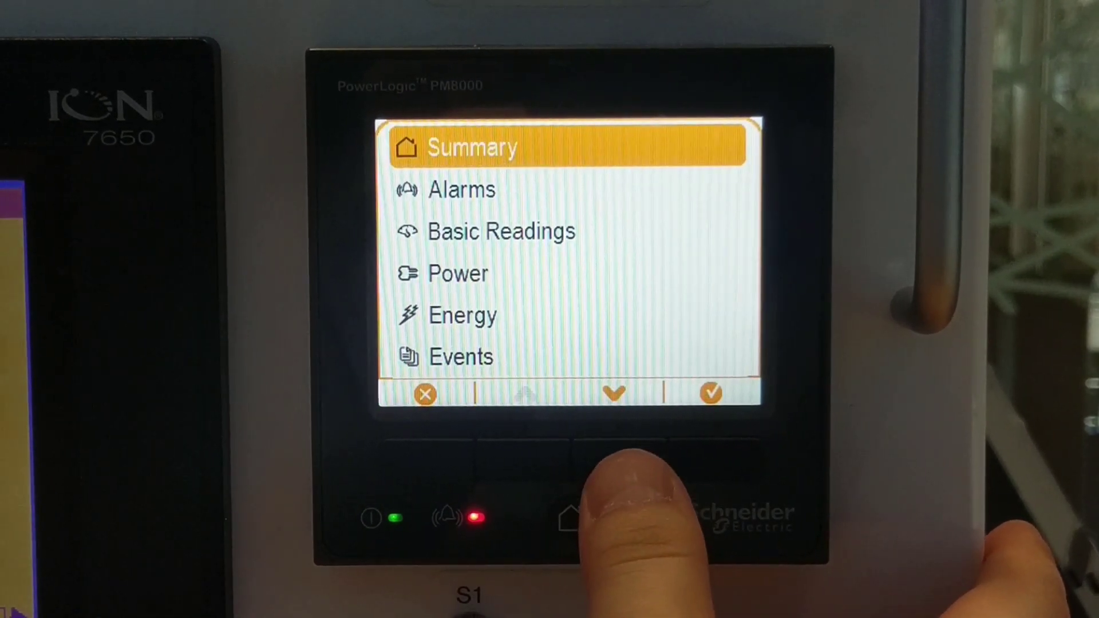
pyautogui.click(619, 461)
pyautogui.click(615, 458)
pyautogui.click(616, 458)
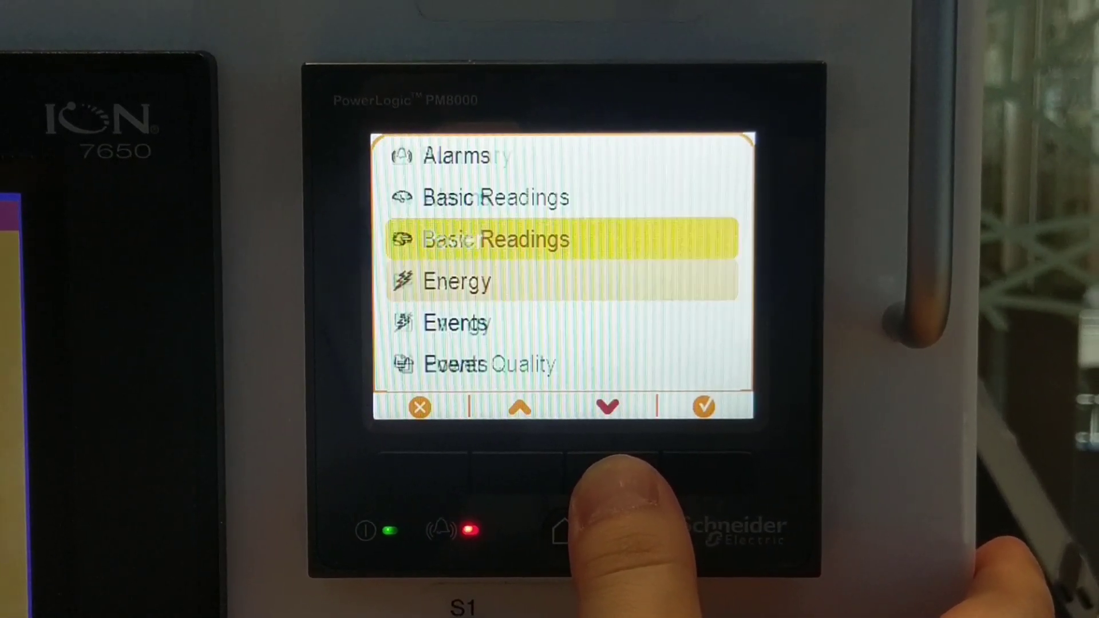
pyautogui.click(617, 461)
pyautogui.click(617, 461)
pyautogui.click(616, 461)
pyautogui.click(615, 461)
pyautogui.click(615, 461)
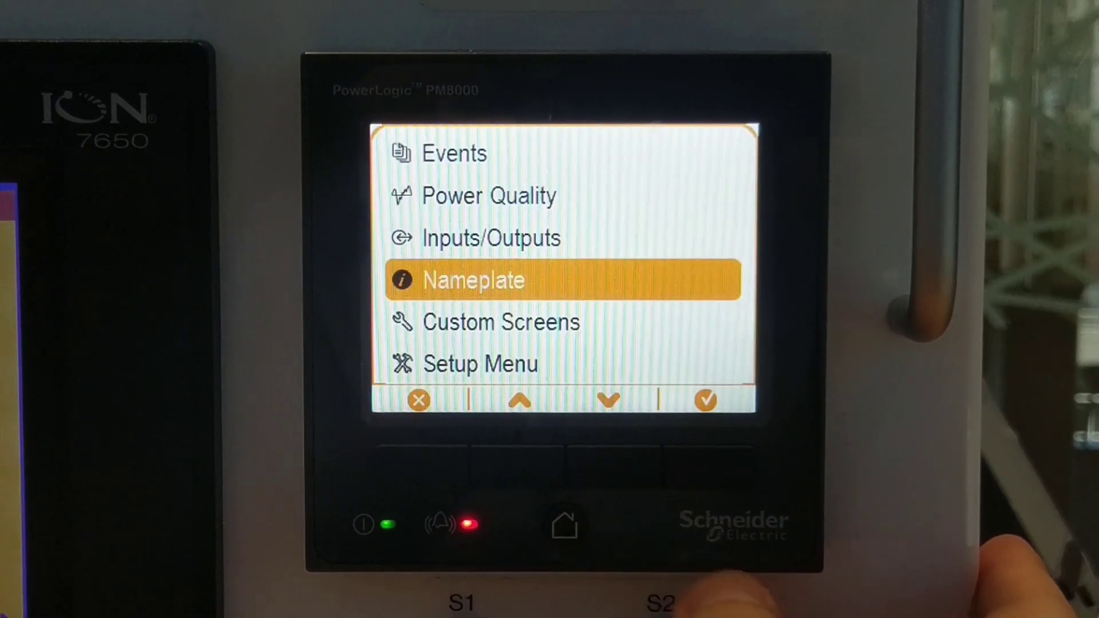
pyautogui.click(738, 464)
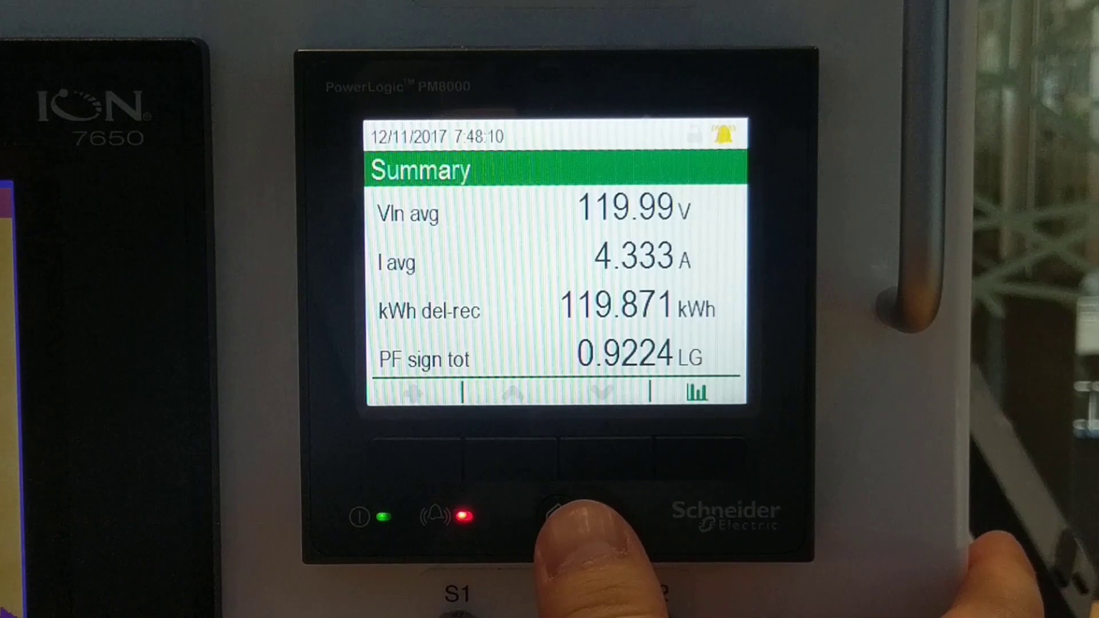
# Step: Open Setup Menu > Communications Setup to show the meter's IP address 192.168.1.11
pyautogui.press('Return')
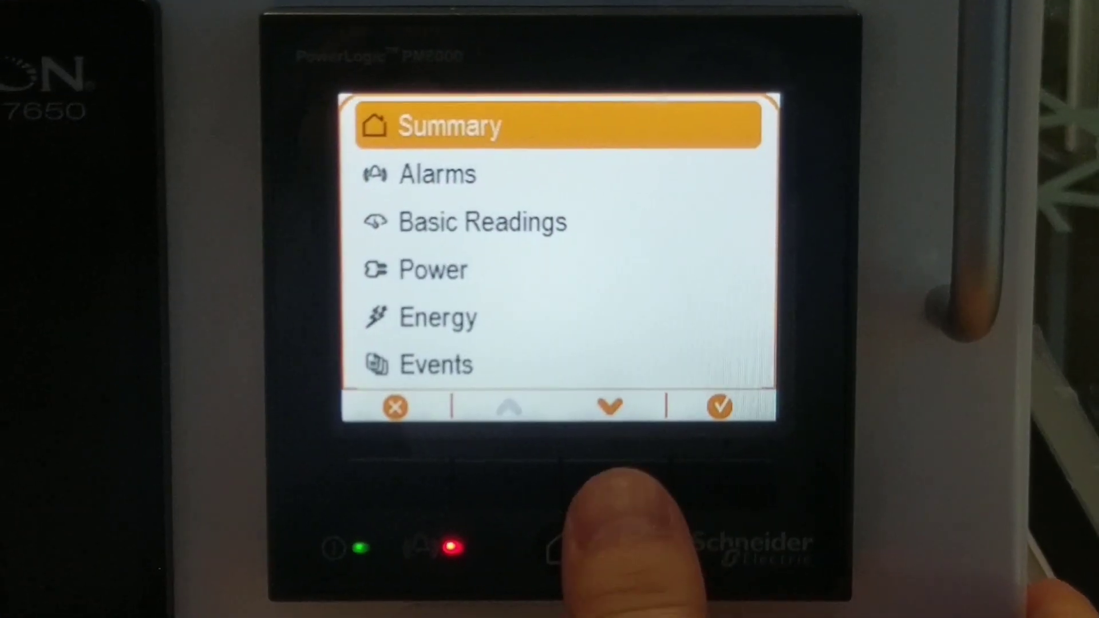
pyautogui.press('Down')
pyautogui.press('Down')
pyautogui.press('Down')
pyautogui.press('Down')
pyautogui.press('Down')
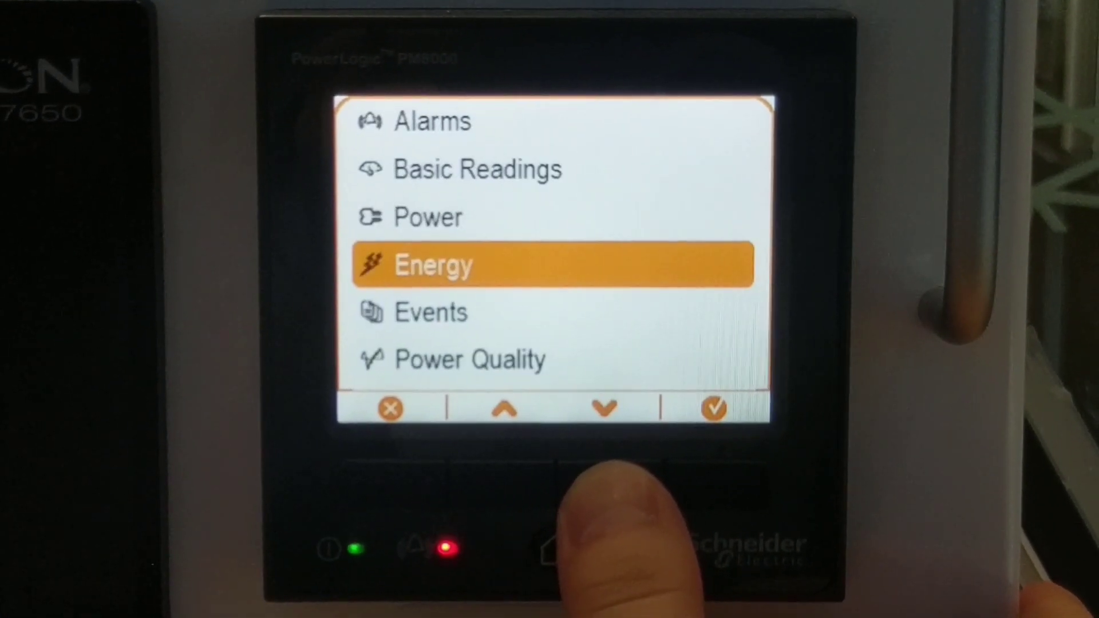
pyautogui.press('Down')
pyautogui.press('Down')
pyautogui.press('Down')
pyautogui.press('Down')
pyautogui.press('Down')
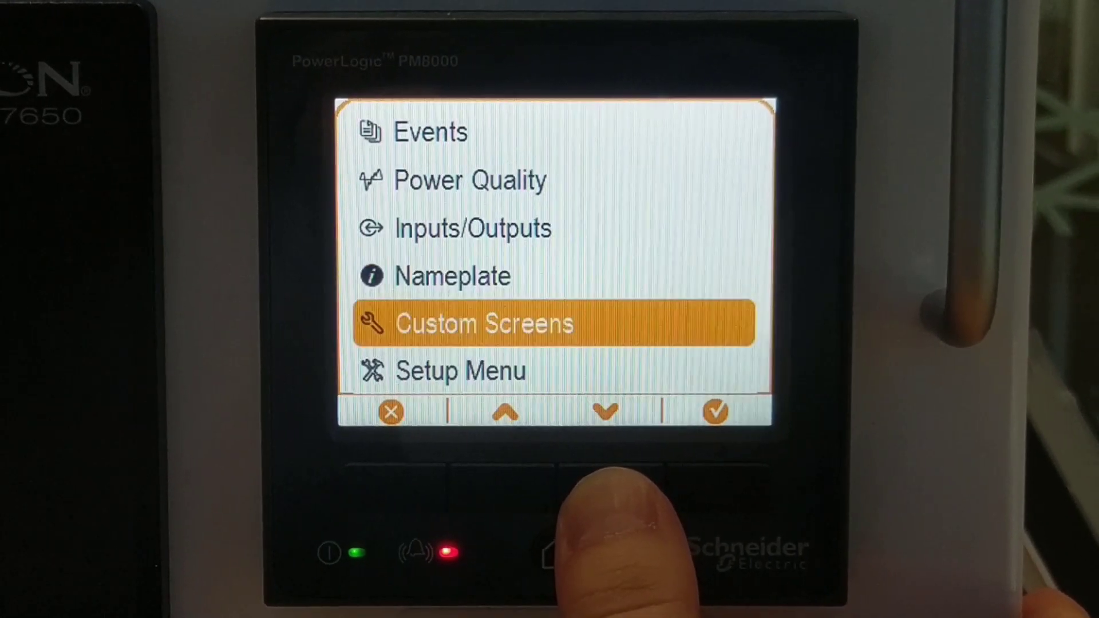
pyautogui.press('Return')
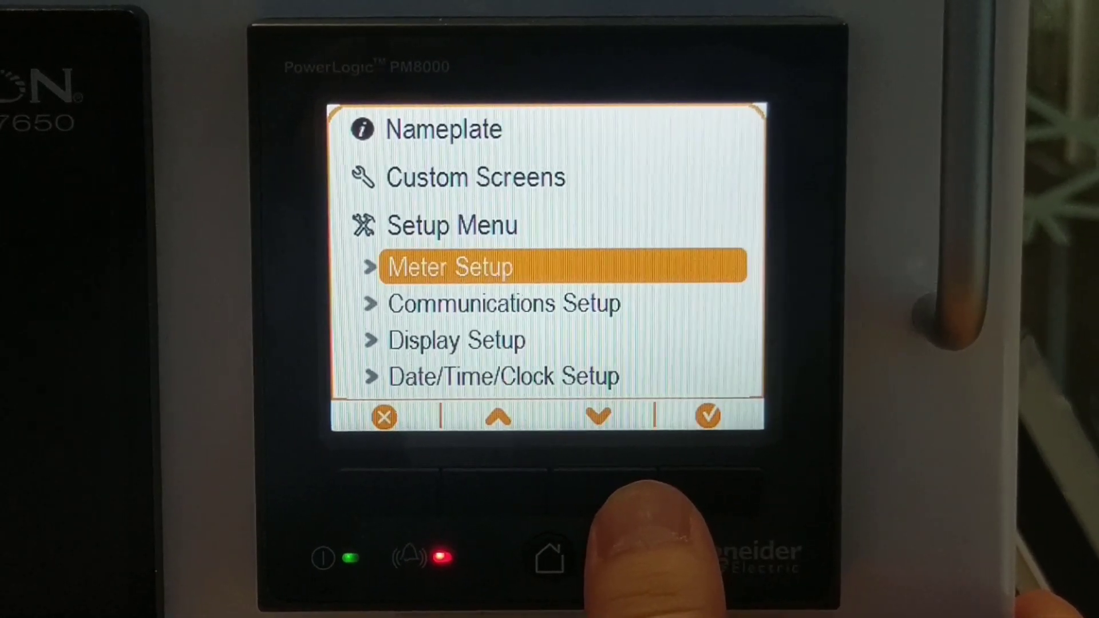
pyautogui.press('Down')
pyautogui.press('Return')
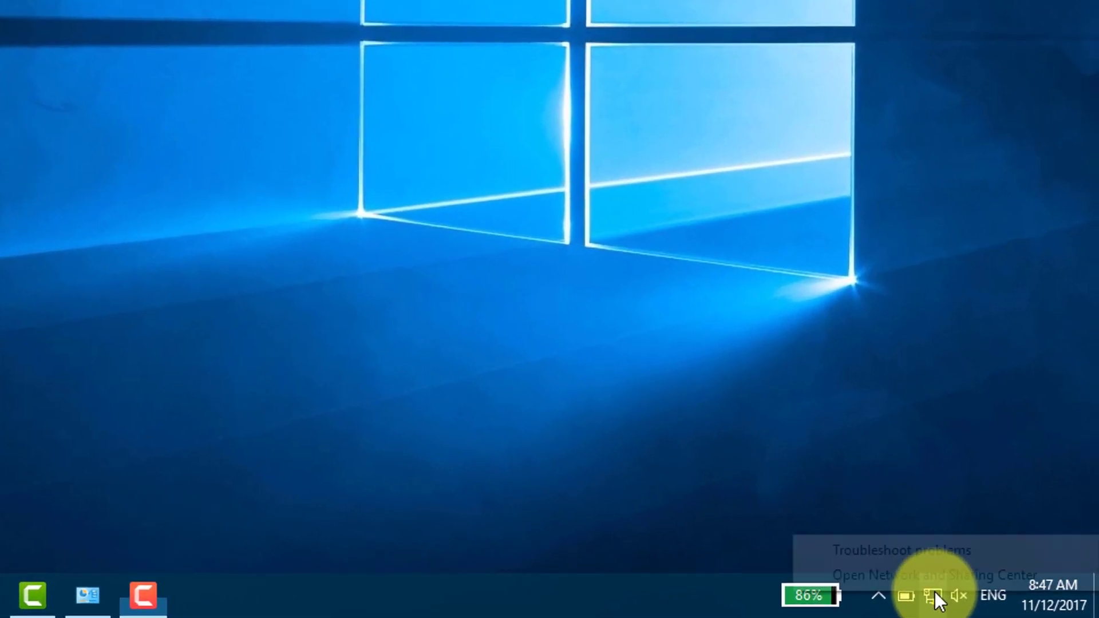
# Step: Open the Ethernet adapter's Internet Protocol Version 4 properties from Network and Sharing Center
pyautogui.rightClick(1014, 606)
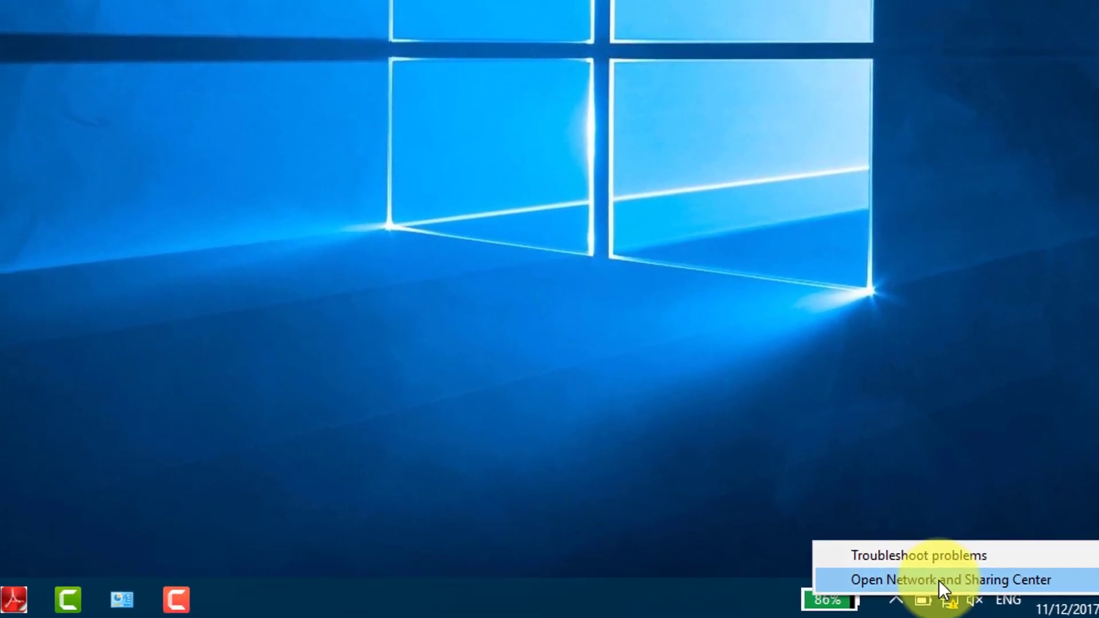
pyautogui.click(1017, 596)
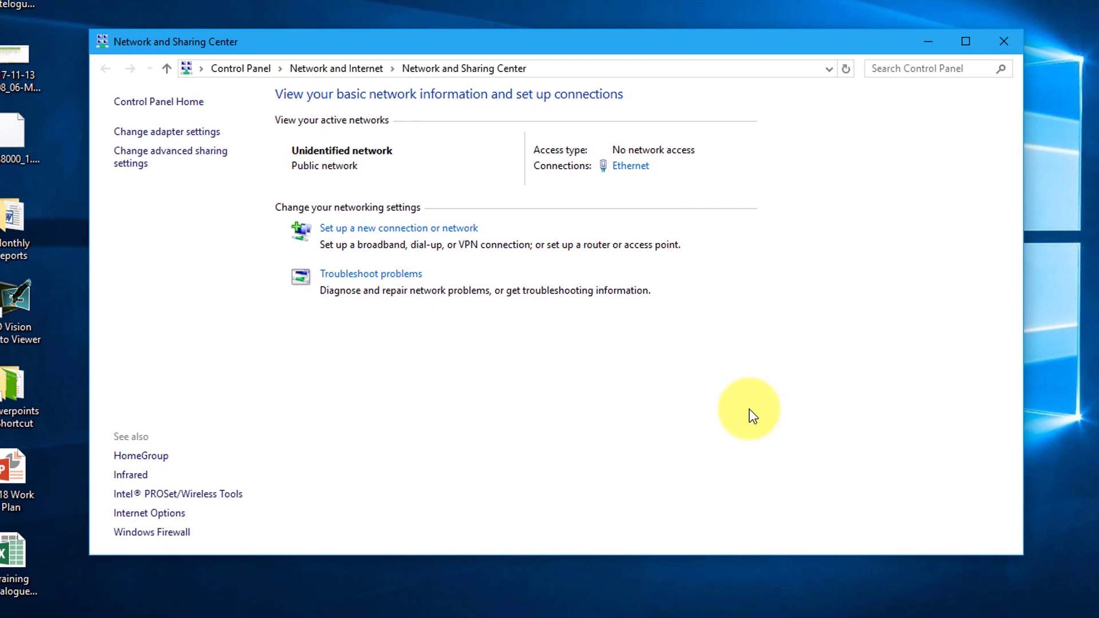
pyautogui.click(209, 135)
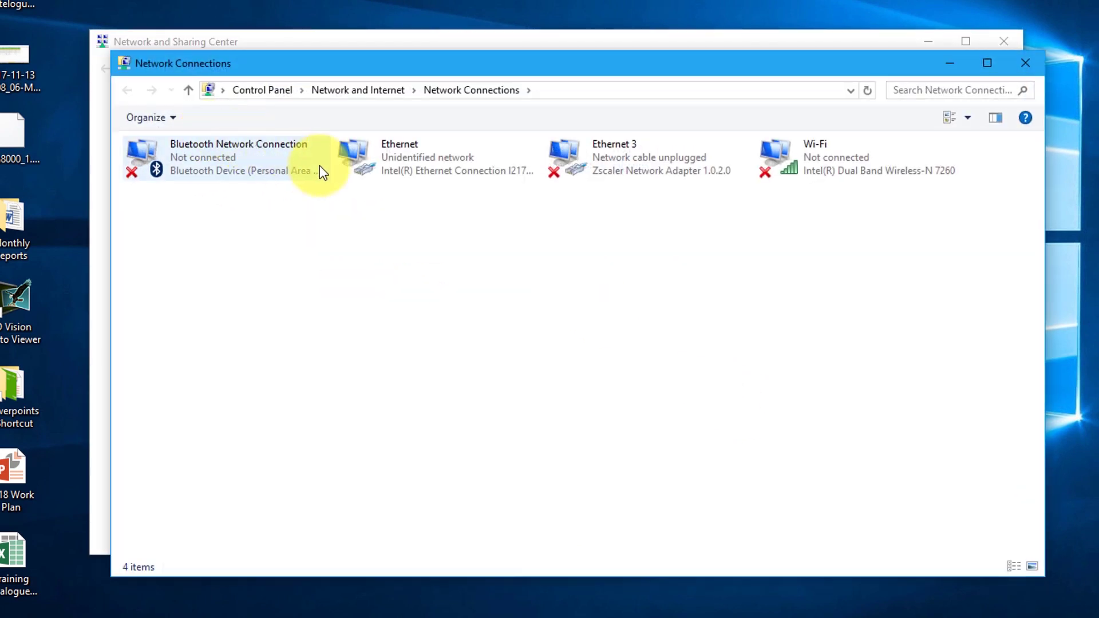
pyautogui.rightClick(406, 168)
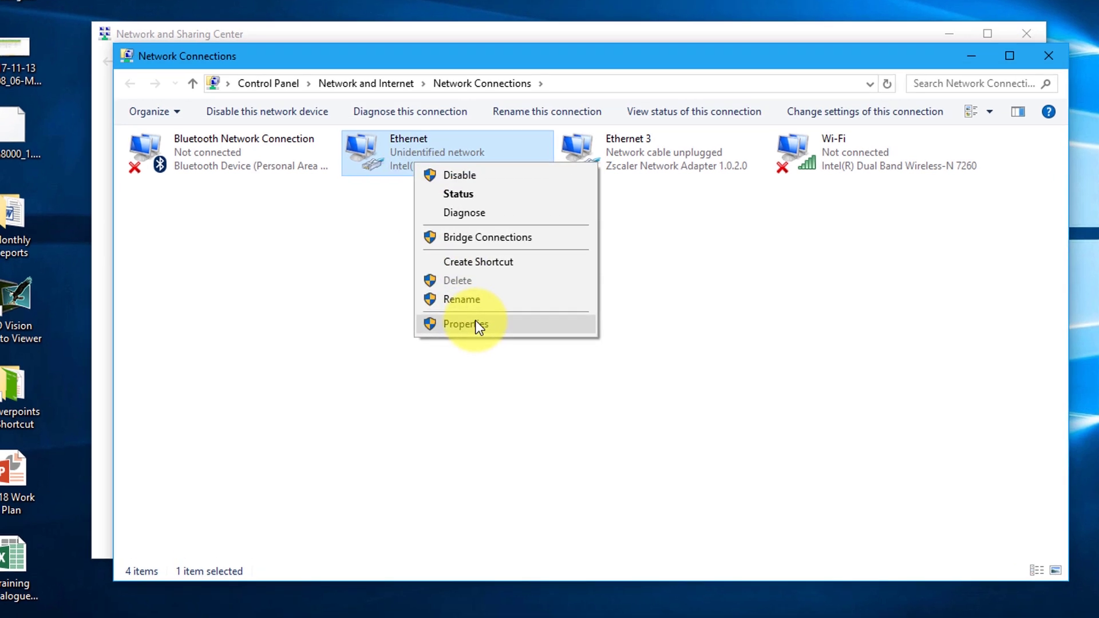
pyautogui.click(467, 324)
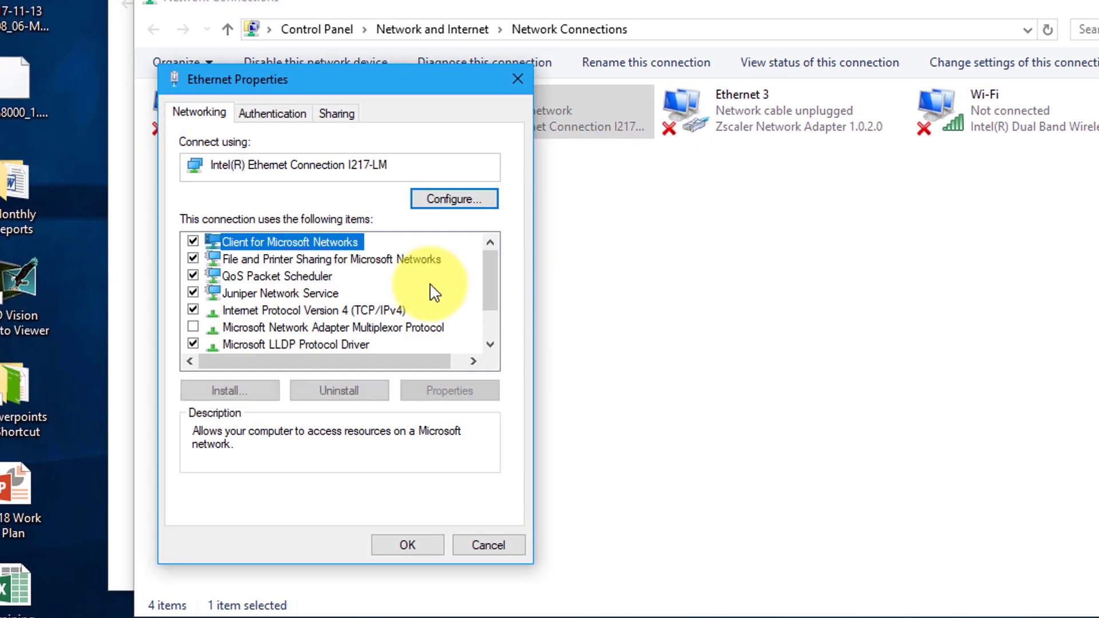
pyautogui.click(403, 310)
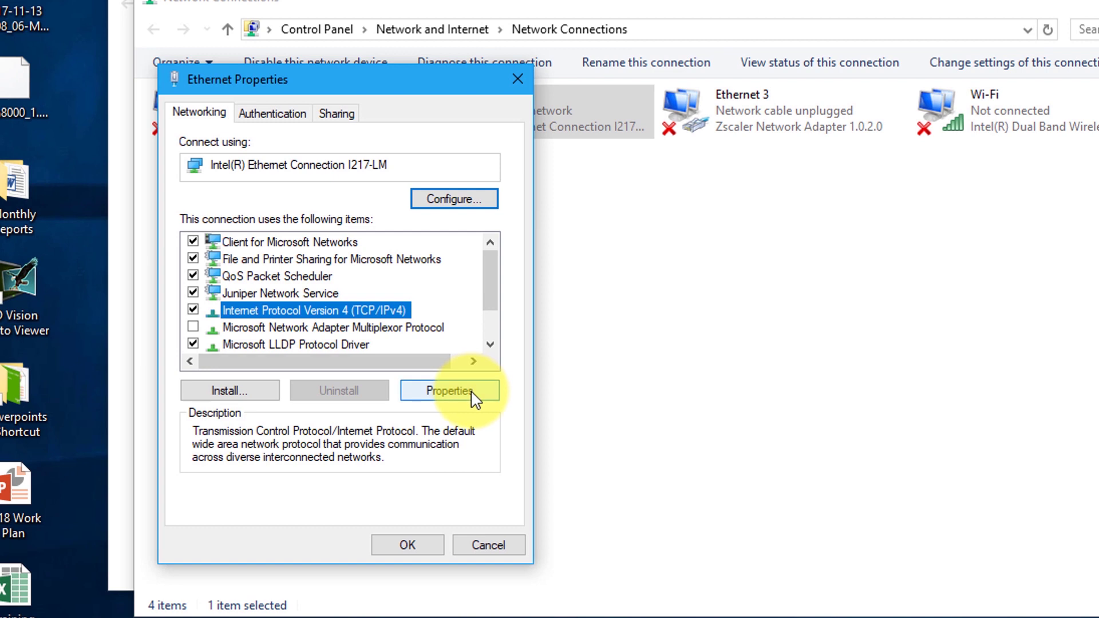
pyautogui.click(450, 391)
# Step: Set a static IP 192.168.1.10 with subnet mask 255.255.255.0 and apply it
pyautogui.click(321, 302)
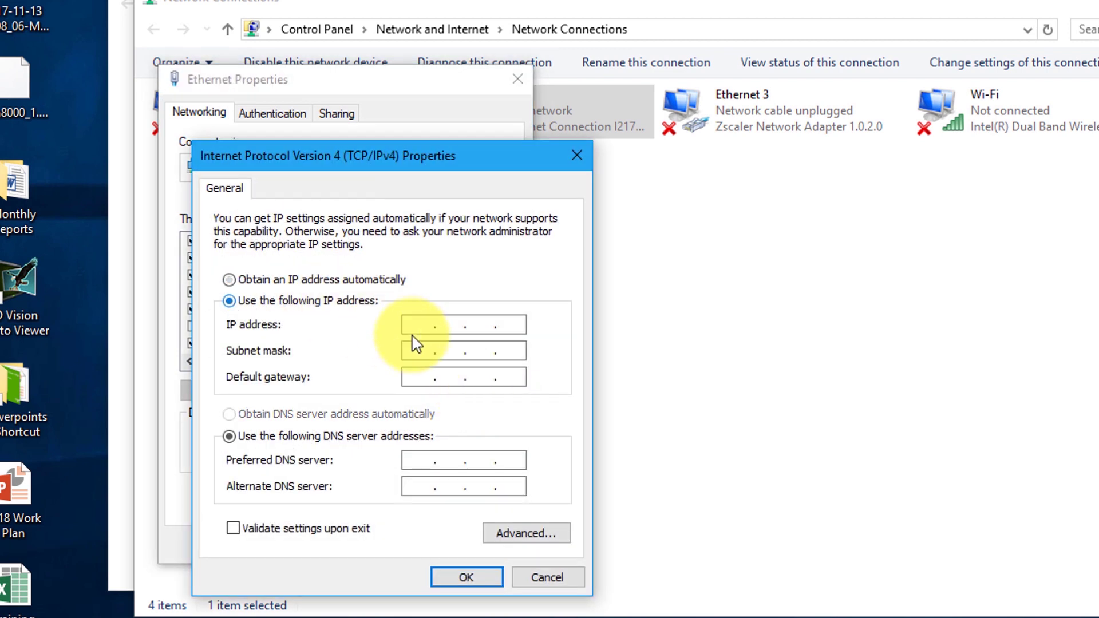
pyautogui.click(422, 324)
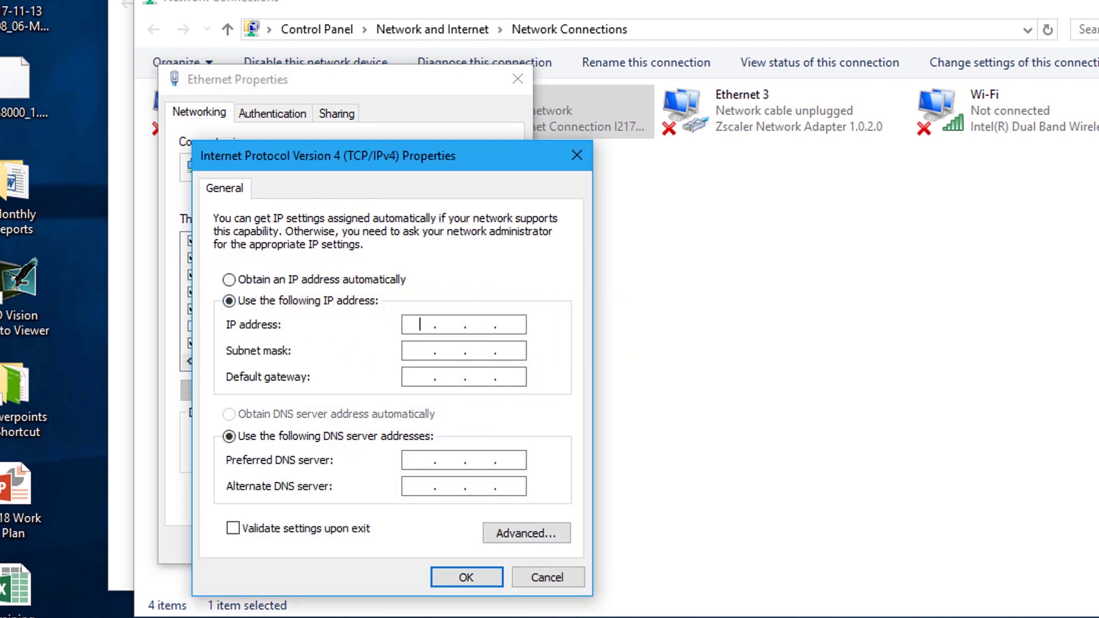
pyautogui.write('192 . 168 . 1 . 10')
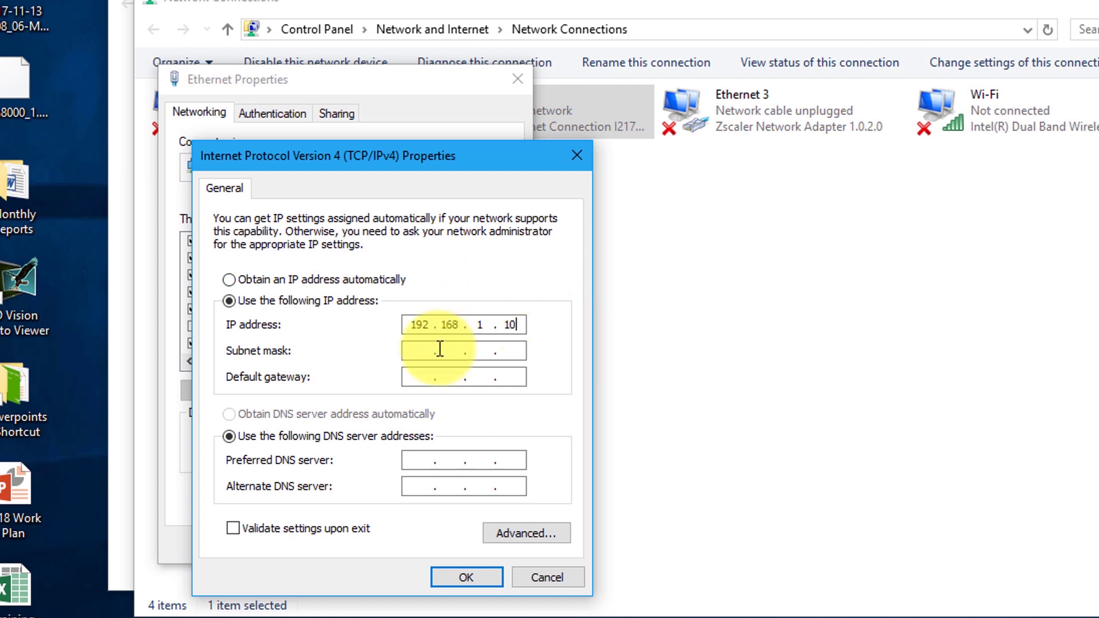
pyautogui.click(429, 350)
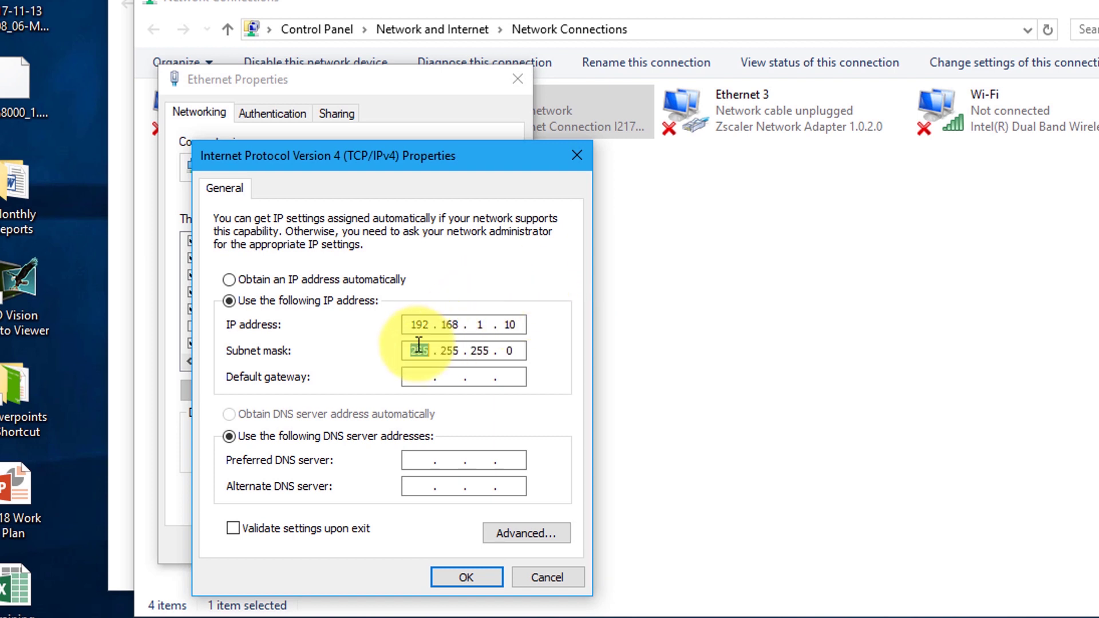
pyautogui.click(465, 577)
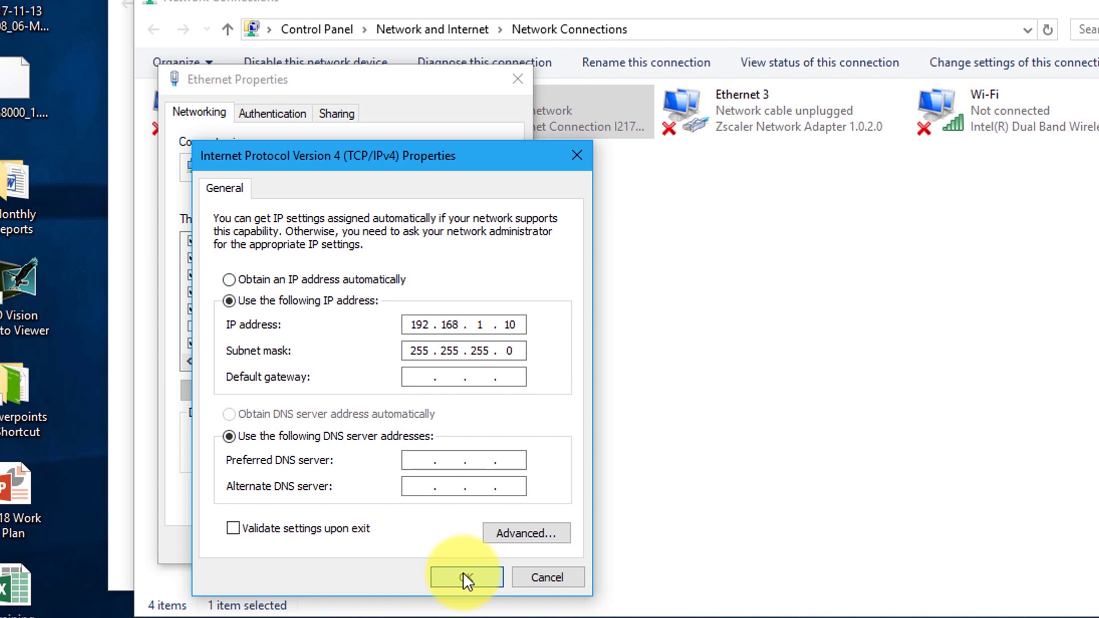
pyautogui.click(464, 574)
pyautogui.click(430, 551)
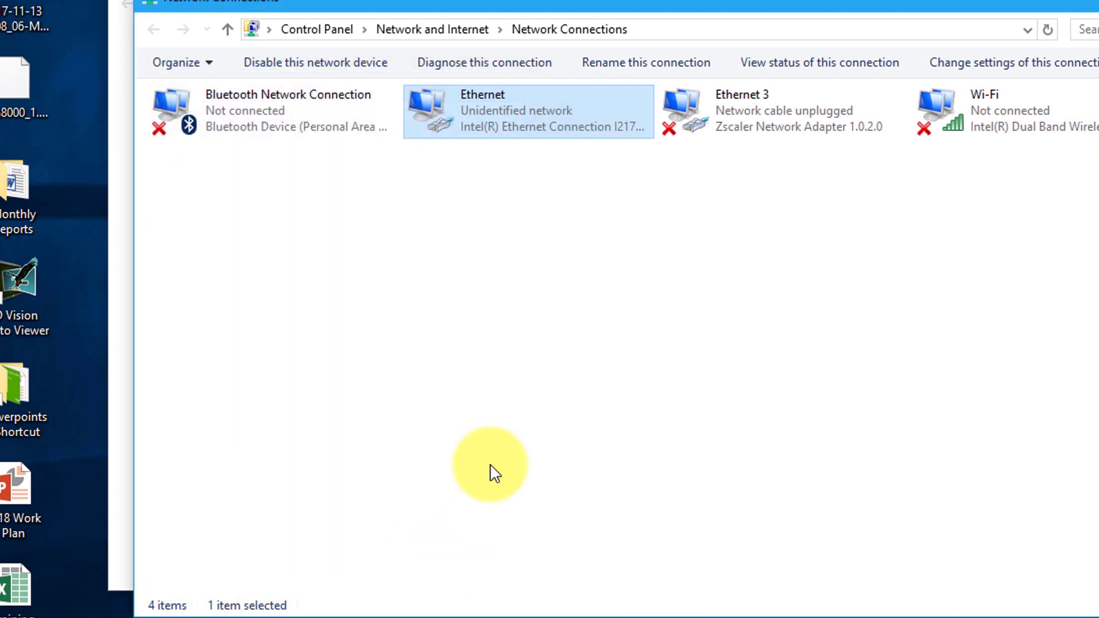
# Step: Close the network windows and run ping 192.168.1.11 in Command Prompt
pyautogui.click(927, 193)
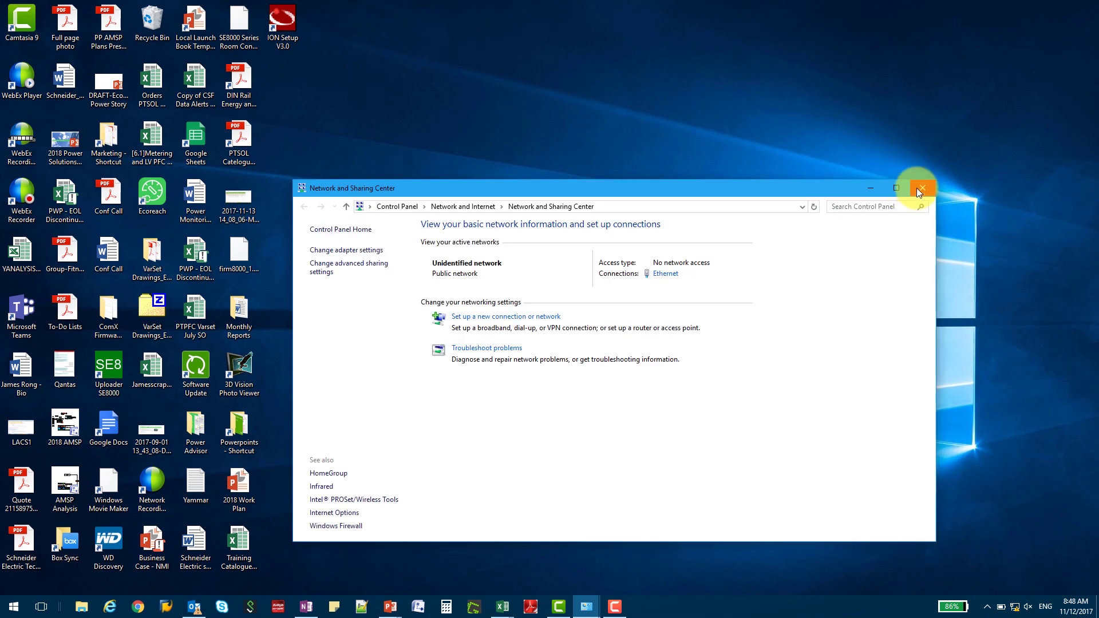
pyautogui.click(922, 189)
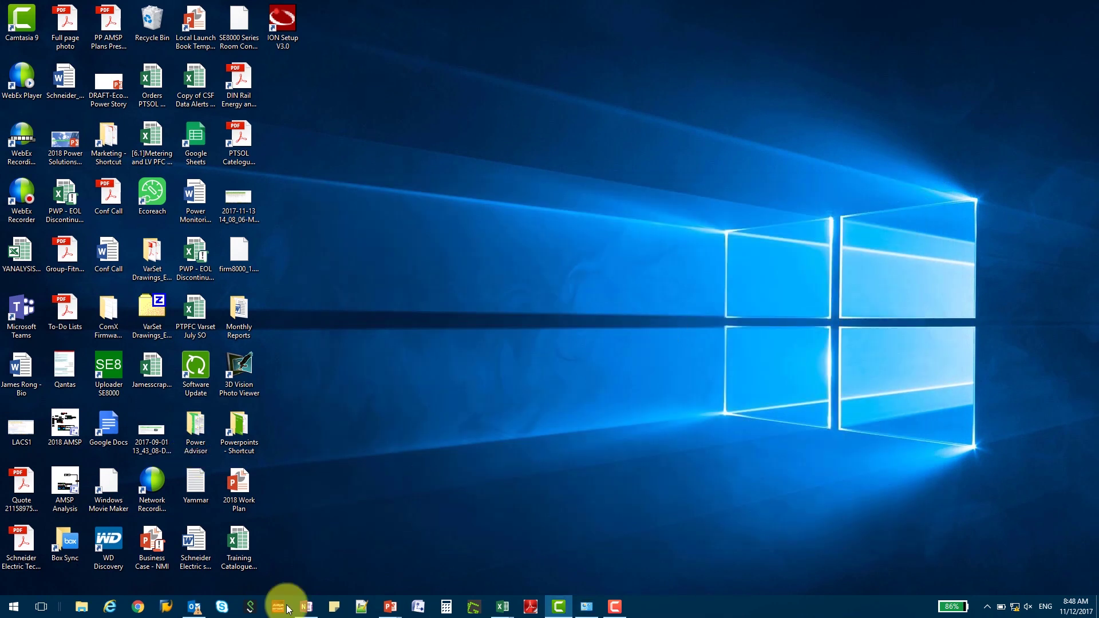
pyautogui.click(13, 607)
pyautogui.write('cmd')
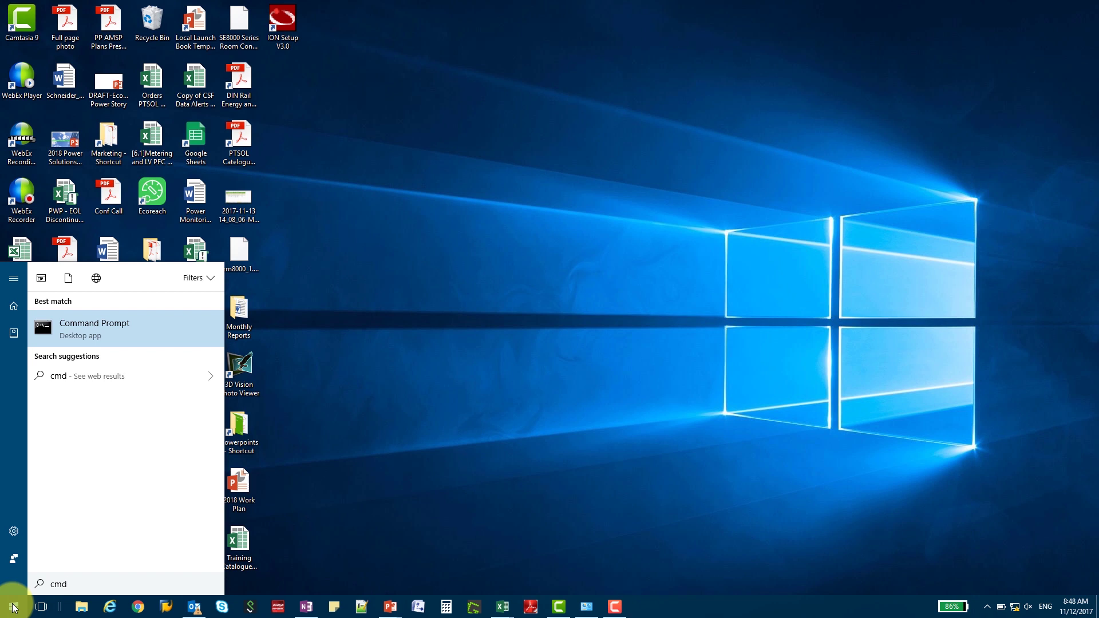
pyautogui.click(102, 334)
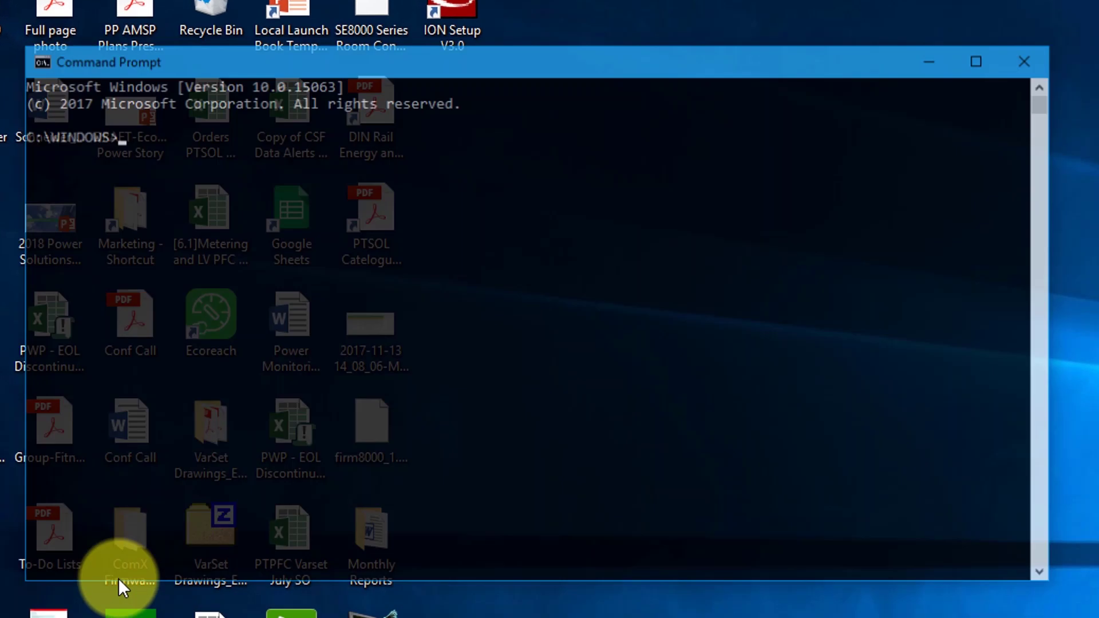
pyautogui.write('ping 192.168')
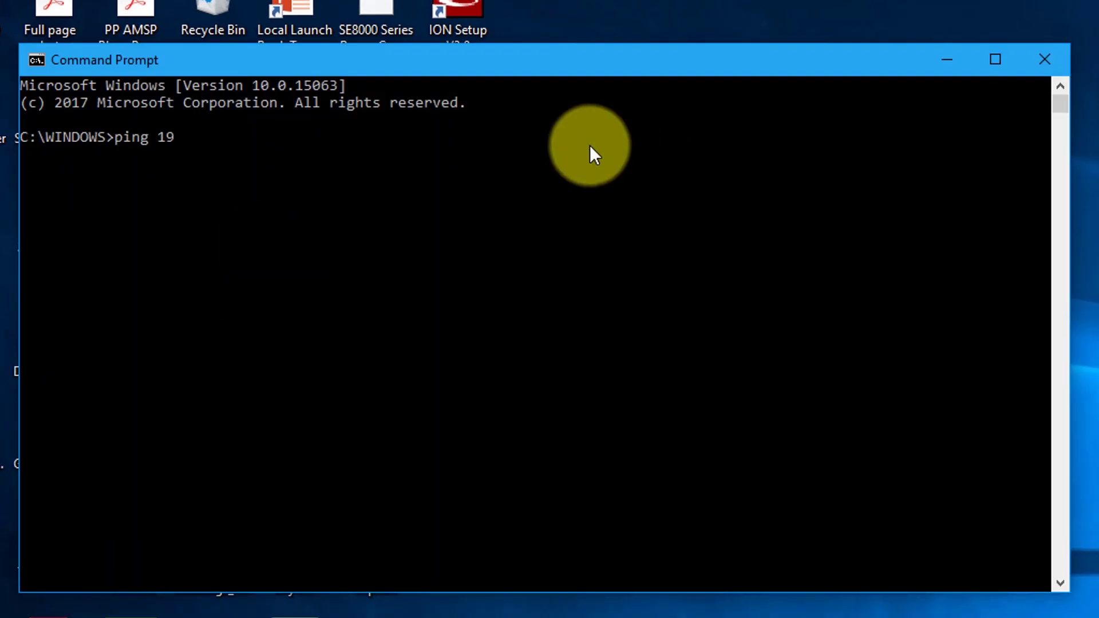
pyautogui.write('.1.11')
pyautogui.press('Return')
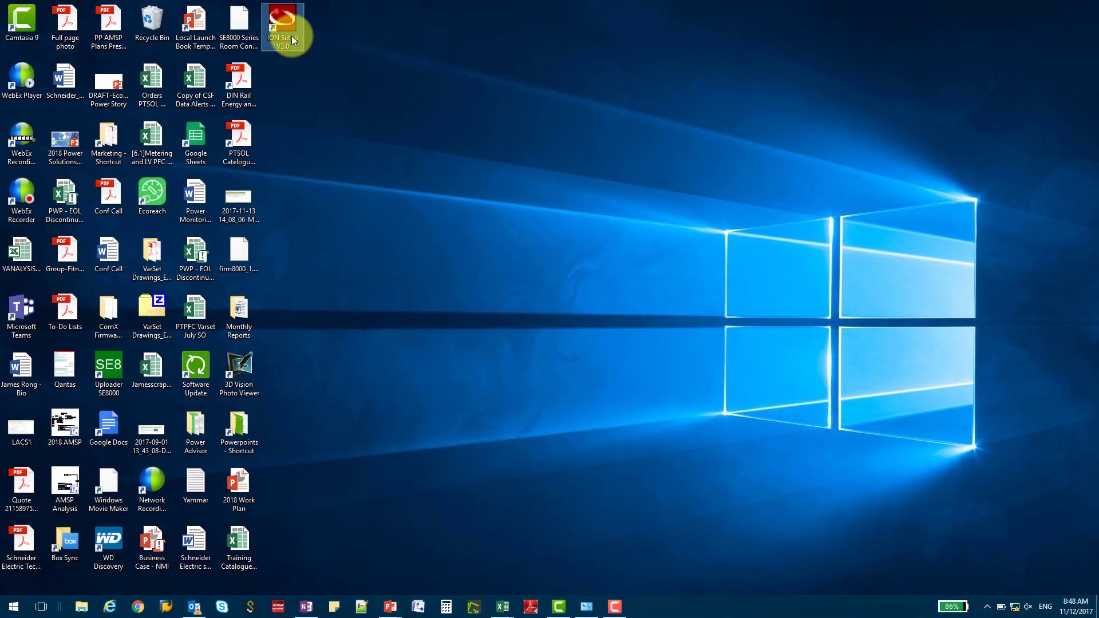
# Step: Launch ION Setup and log in
pyautogui.doubleClick(291, 36)
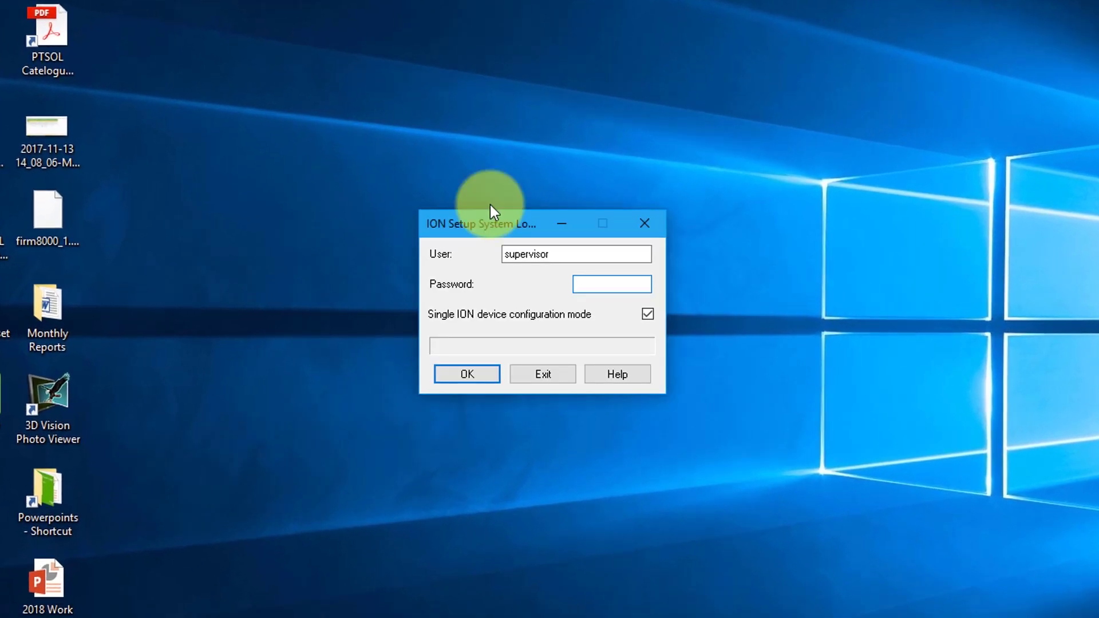
pyautogui.click(607, 280)
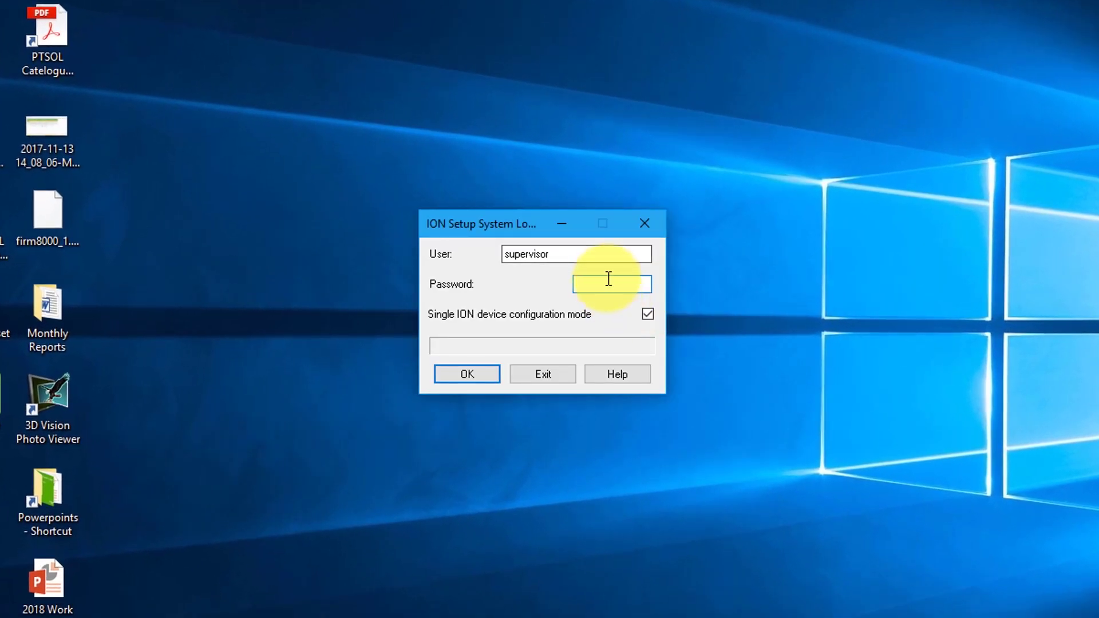
pyautogui.press('Return')
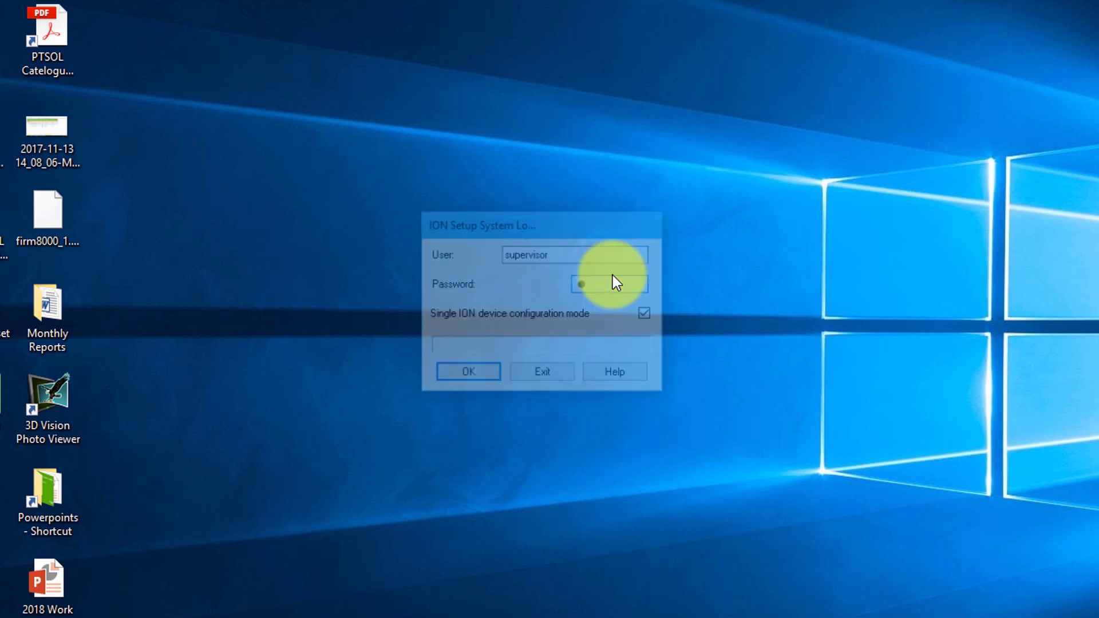
# Step: Connect to the meter at 192.168.1.11 and show the Template's Firmware Upgrade tab
pyautogui.doubleClick(520, 327)
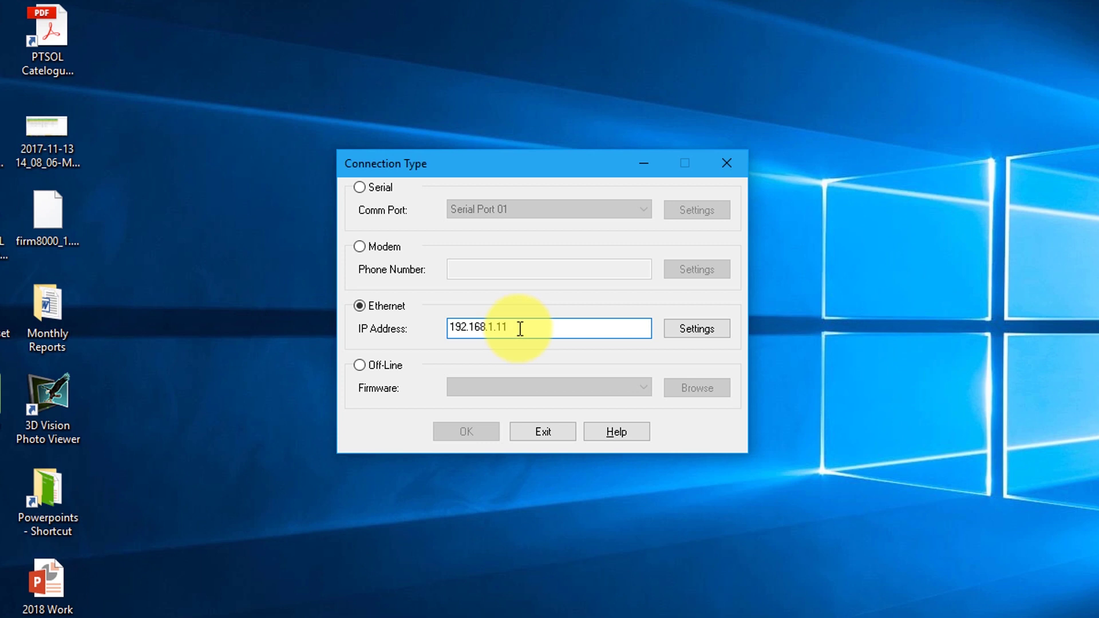
pyautogui.doubleClick(519, 330)
pyautogui.click(485, 433)
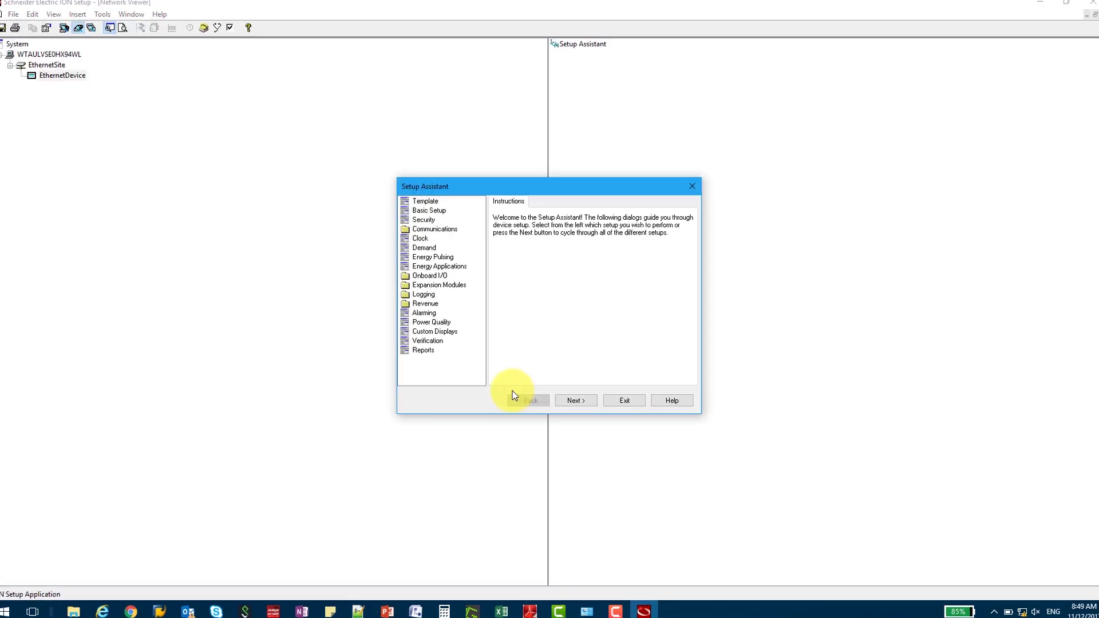
pyautogui.click(425, 201)
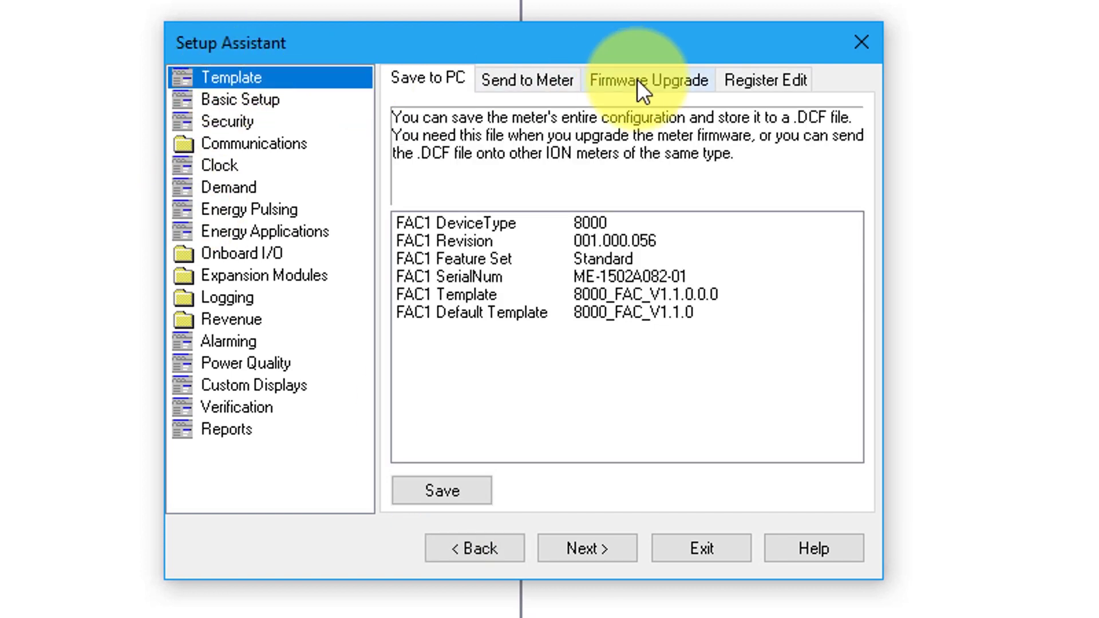
pyautogui.click(638, 79)
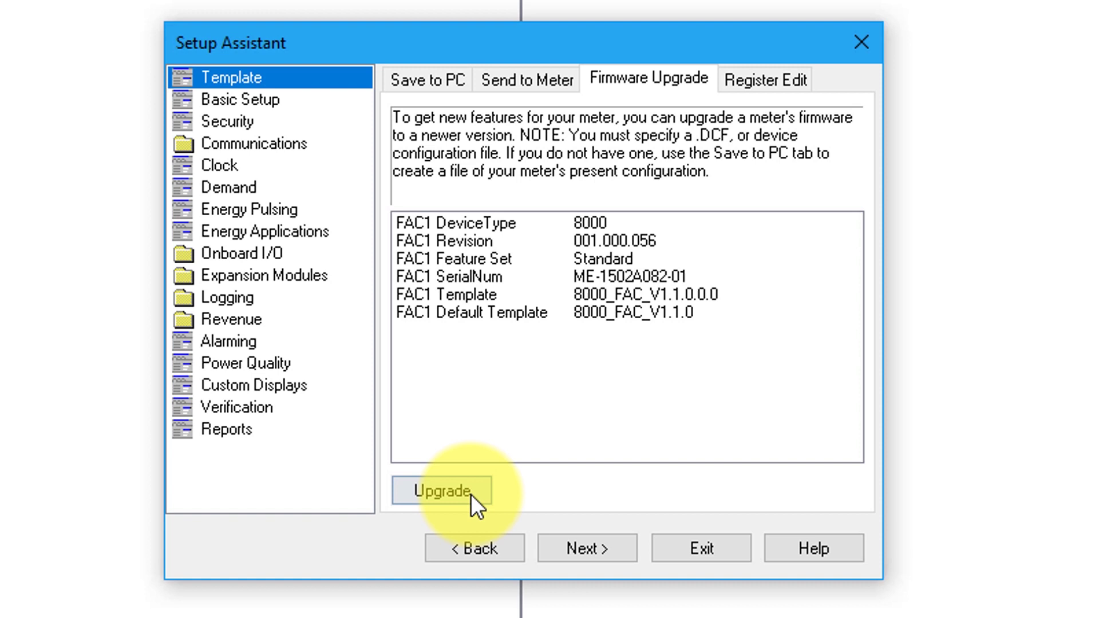
# Step: Start the upgrade with the meter password and load firmware PM8000_V001.004.001.upg
pyautogui.click(471, 493)
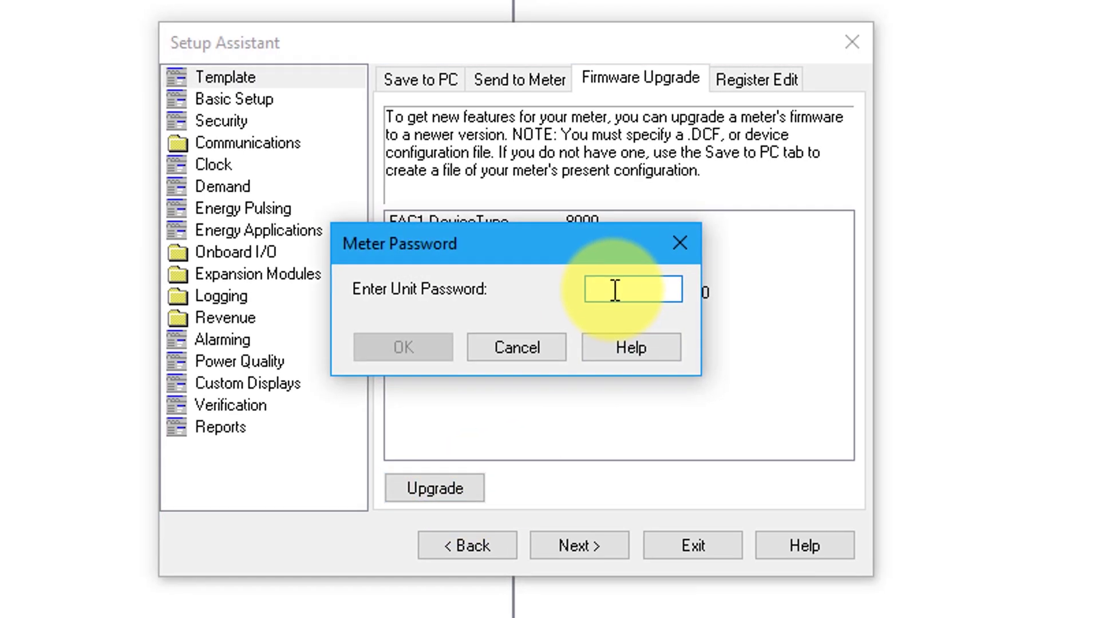
pyautogui.write('0000')
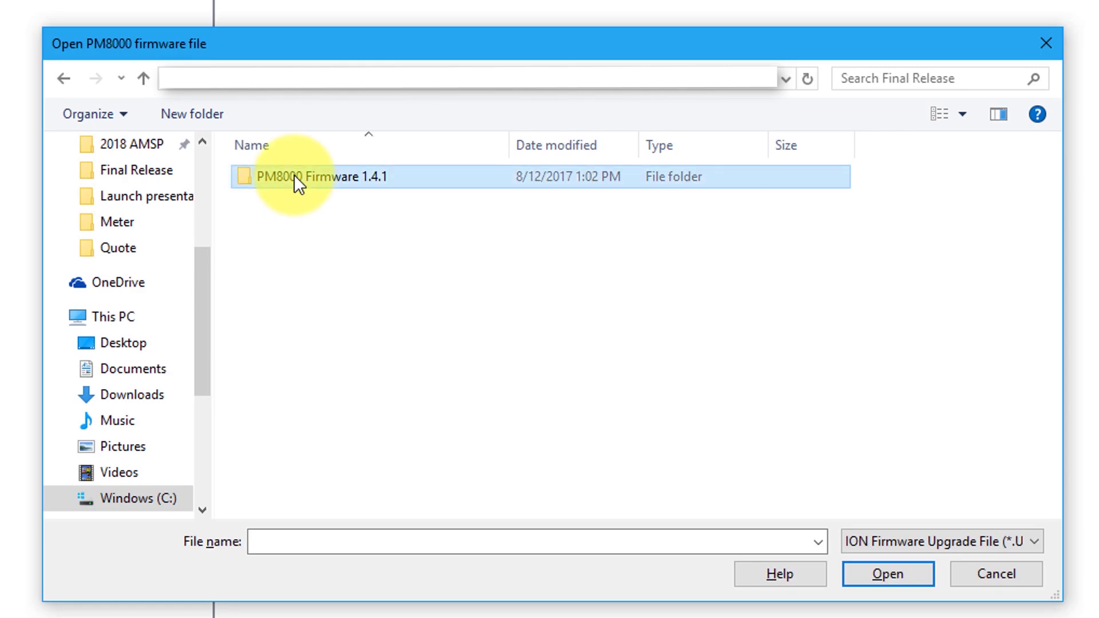
pyautogui.doubleClick(293, 175)
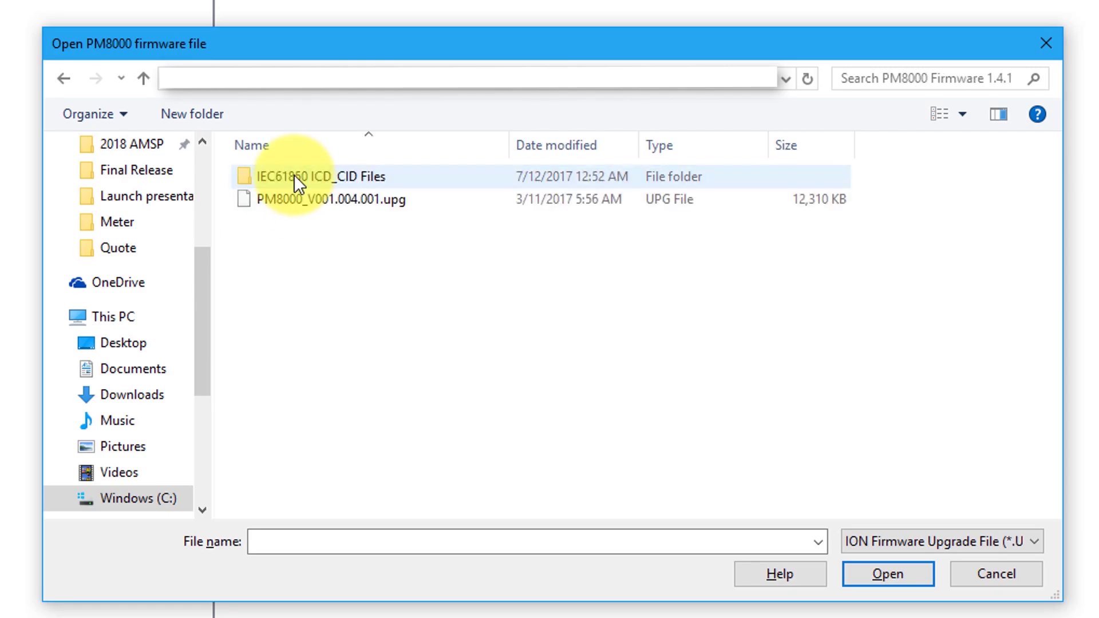
pyautogui.click(318, 199)
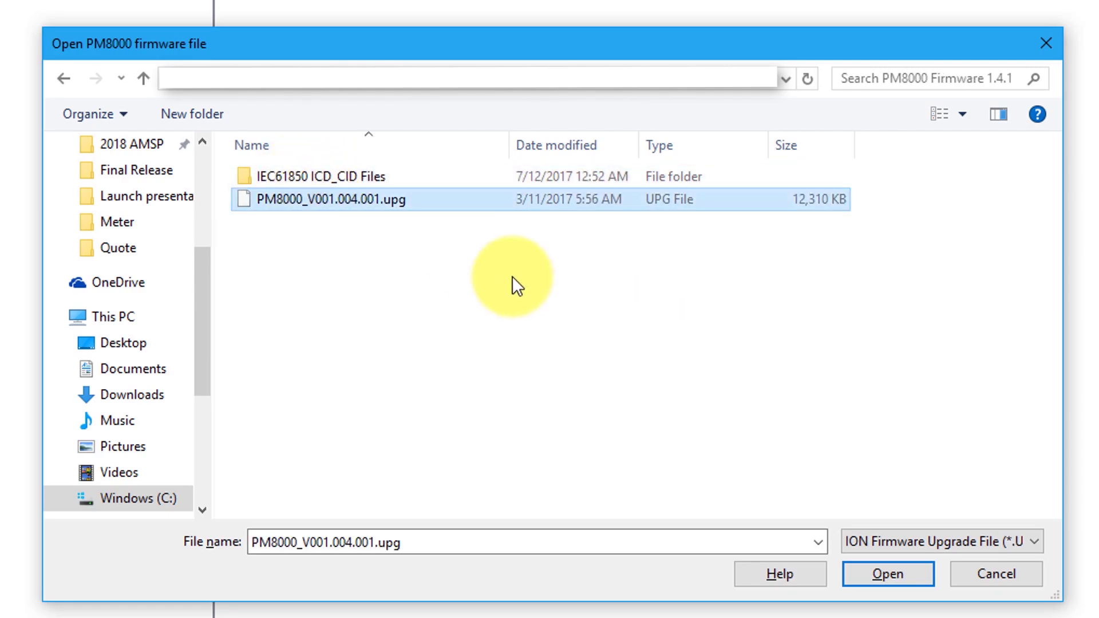
pyautogui.click(887, 575)
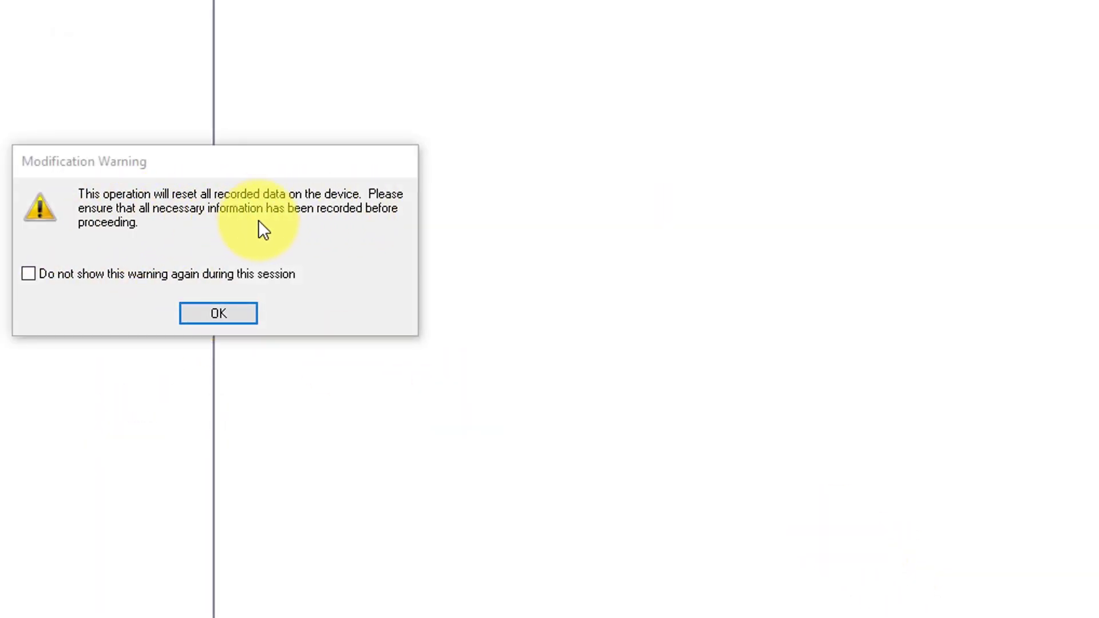
# Step: Accept the data reset warning, confirm the upgrade, and select the FAC-PQ .dcf template
pyautogui.click(218, 315)
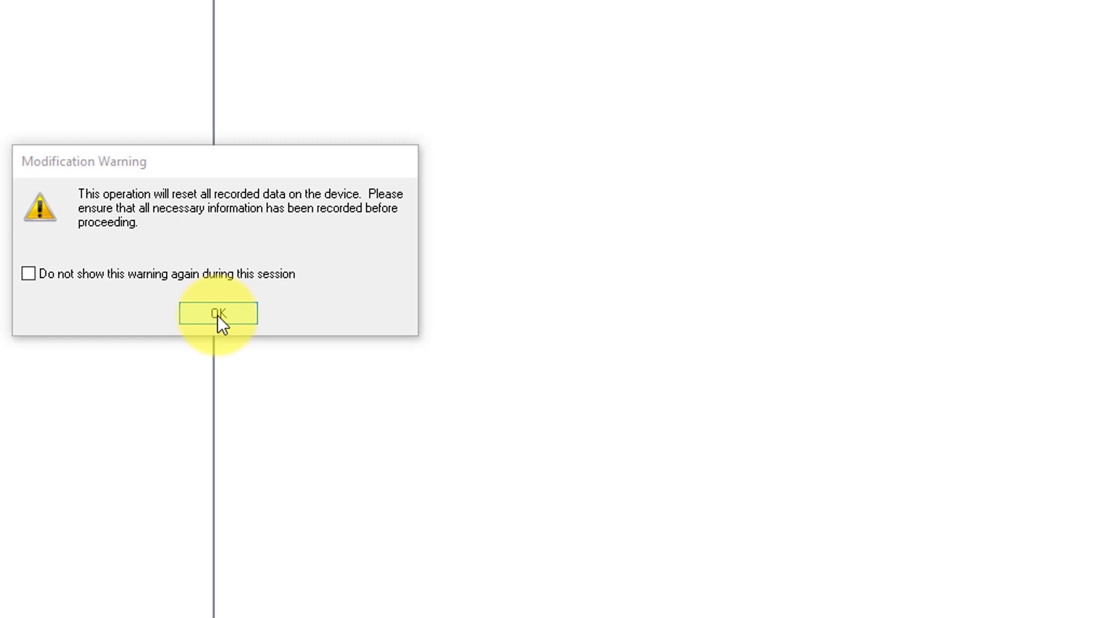
pyautogui.click(218, 315)
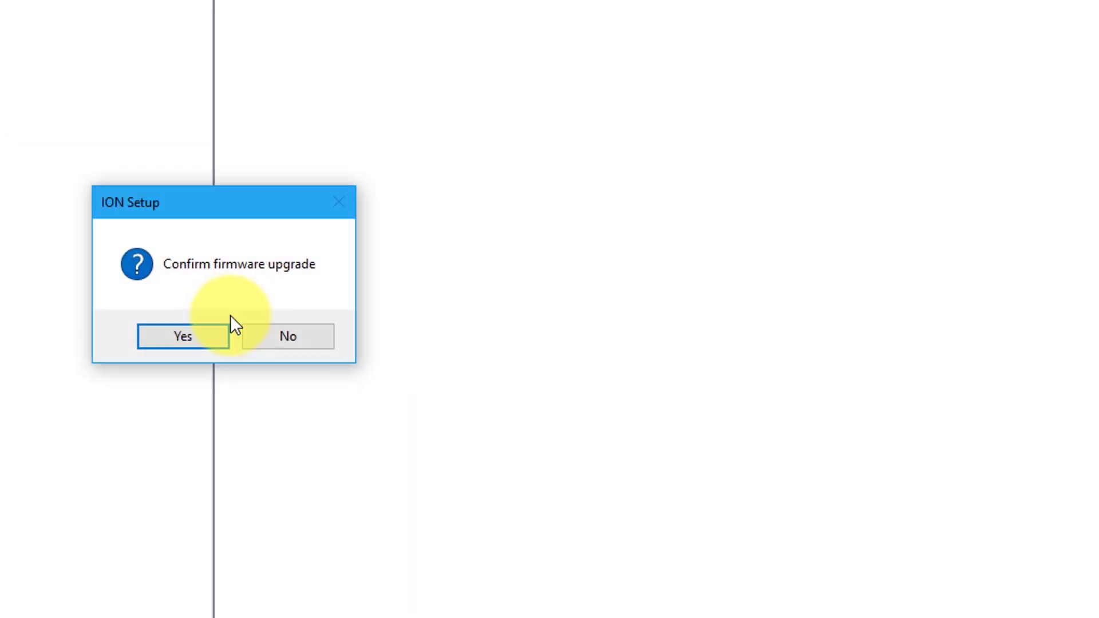
pyautogui.click(187, 341)
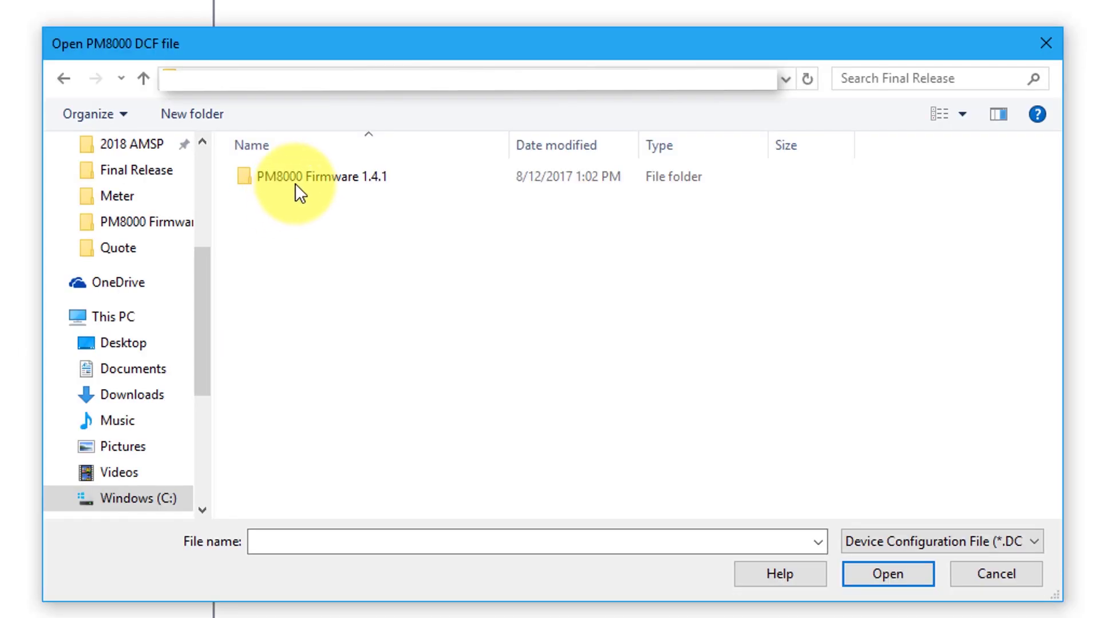
pyautogui.doubleClick(294, 182)
pyautogui.click(383, 221)
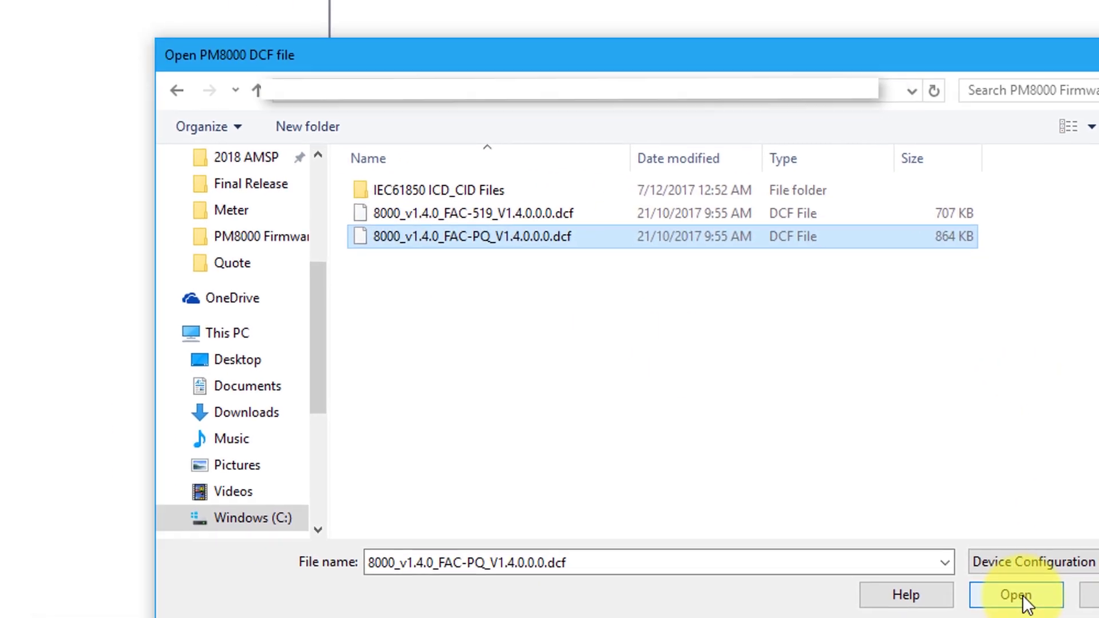
# Step: Load the .dcf template, keep all retain options checked, and let the upgrade complete
pyautogui.click(888, 574)
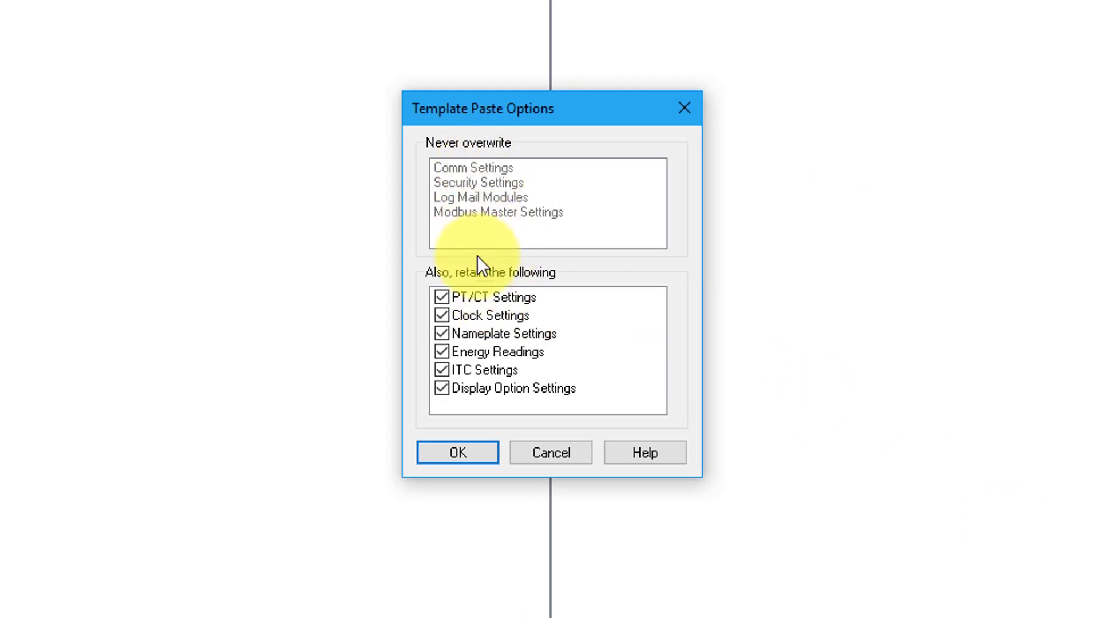
pyautogui.click(458, 453)
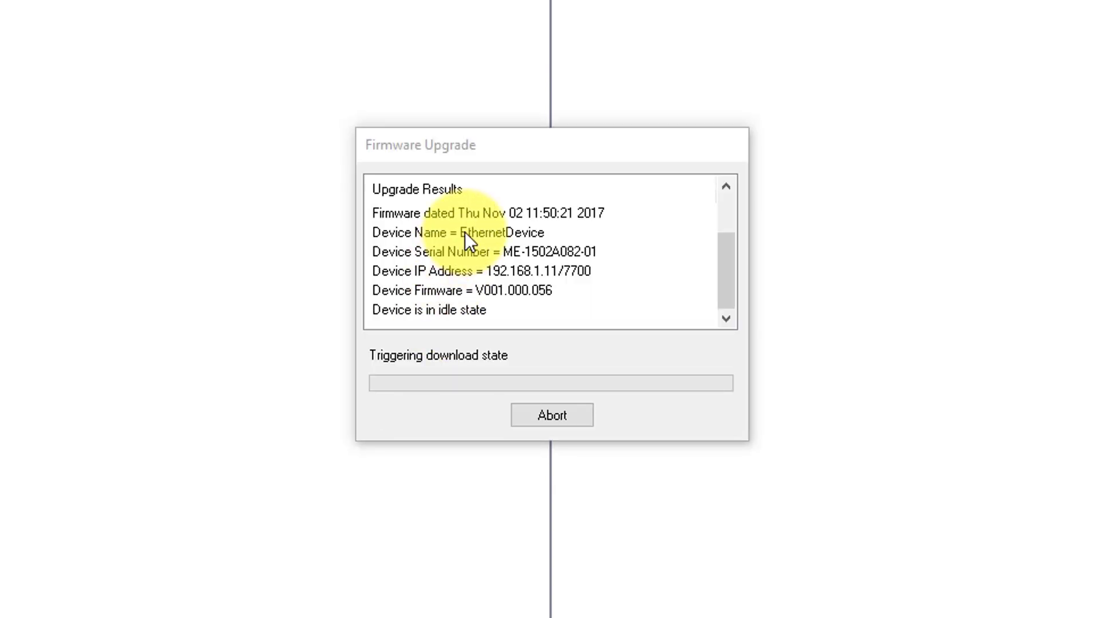
pyautogui.click(521, 143)
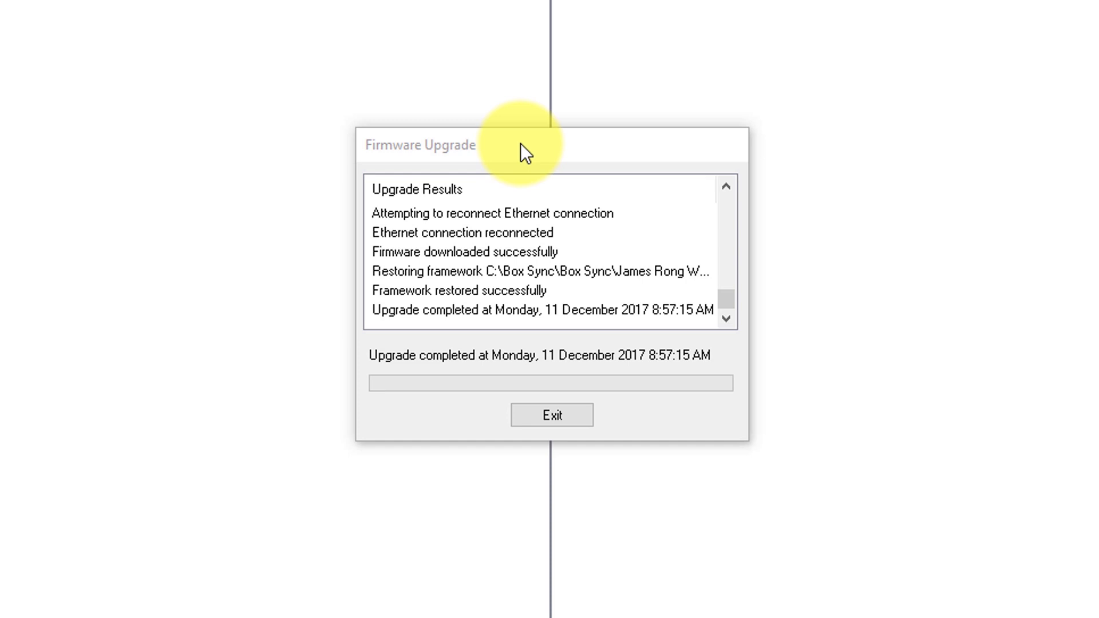
# Step: Exit the Firmware Upgrade results dialog
pyautogui.click(580, 415)
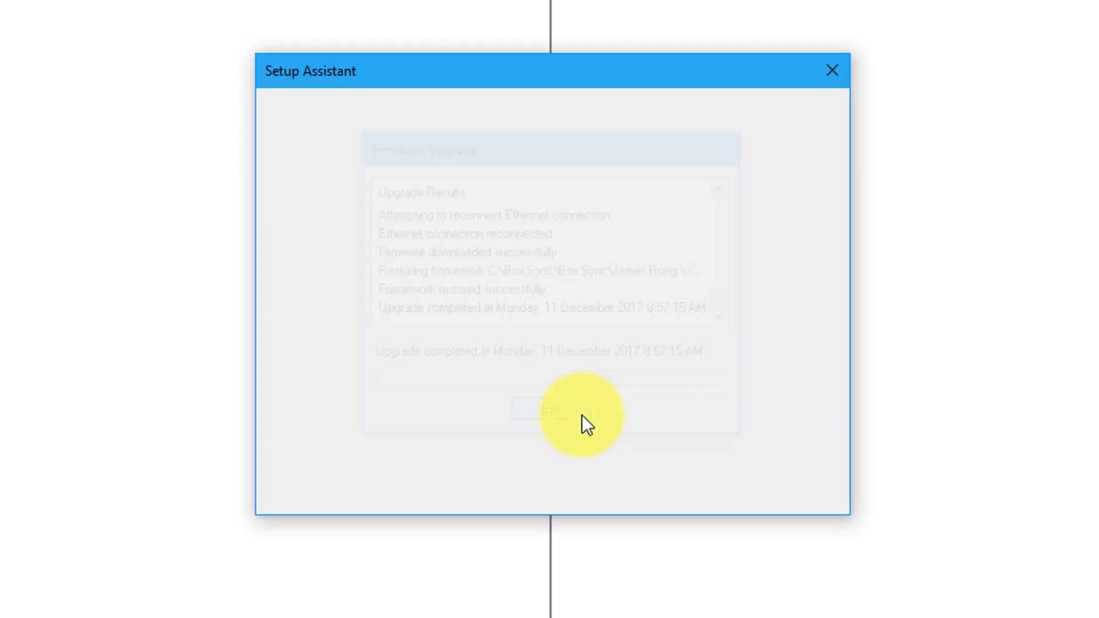